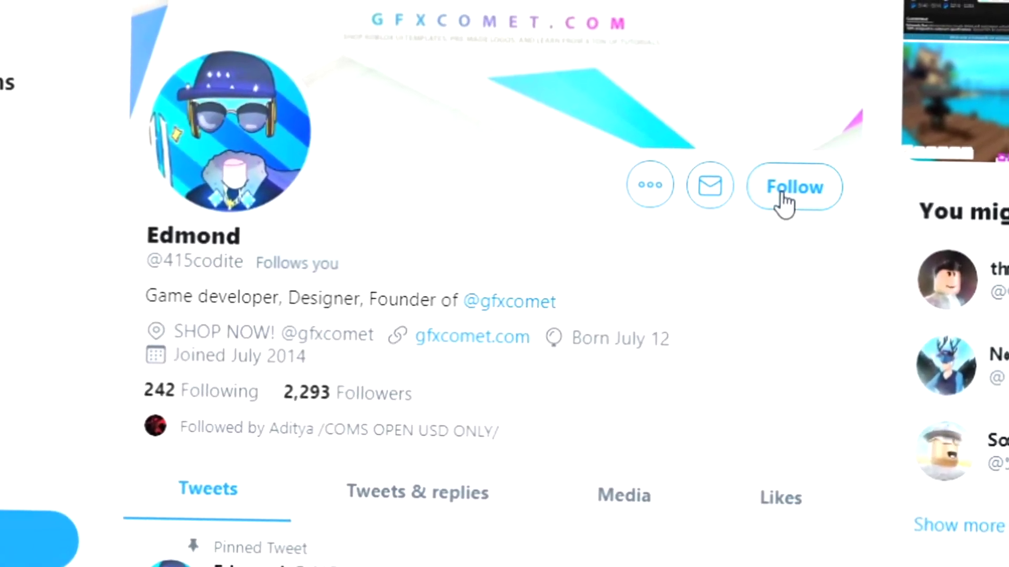
Step: Follow the developer's and GFX COMET's Twitter profiles, turning on tweet notifications for each
click(783, 203)
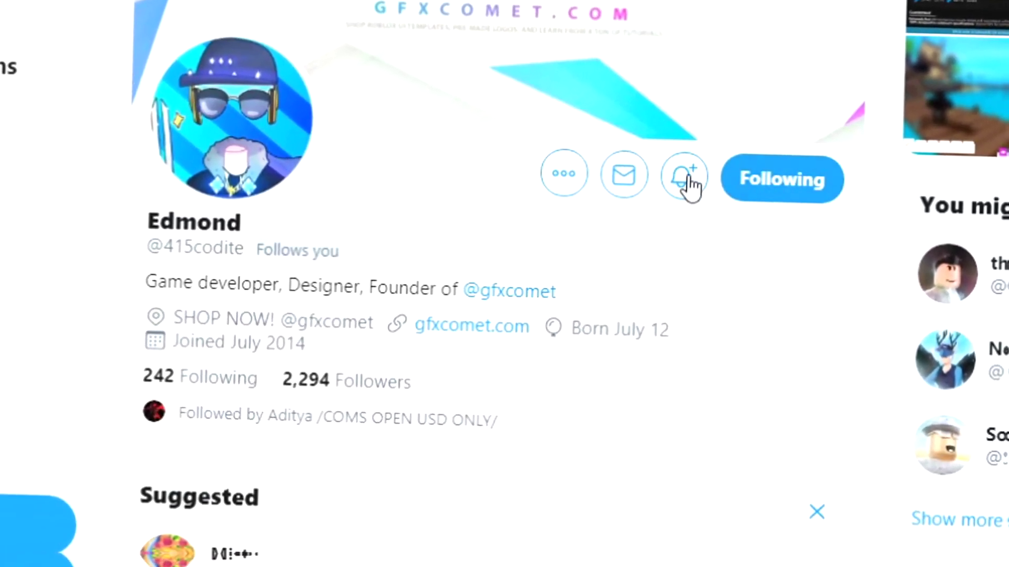
click(685, 177)
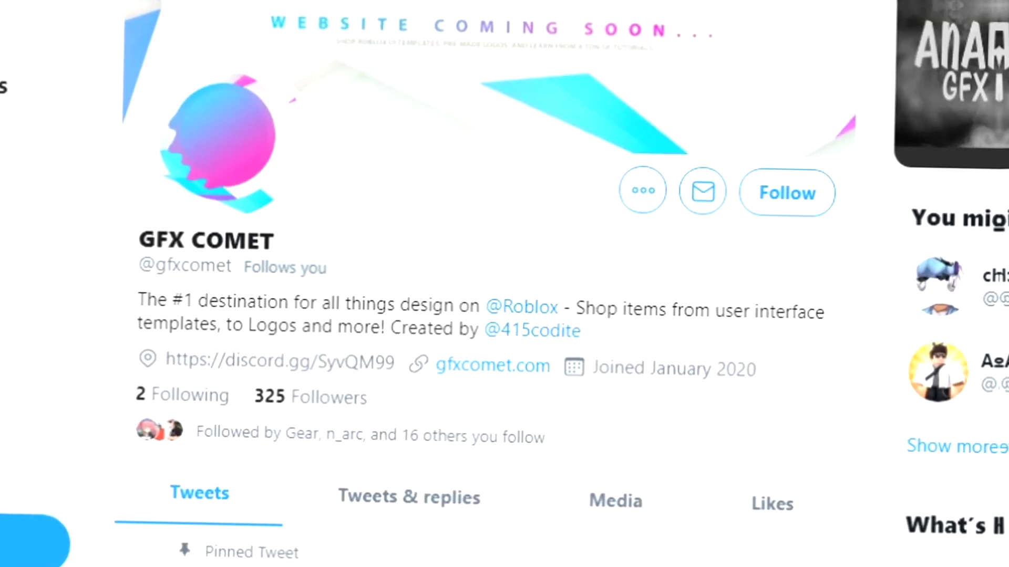
click(796, 204)
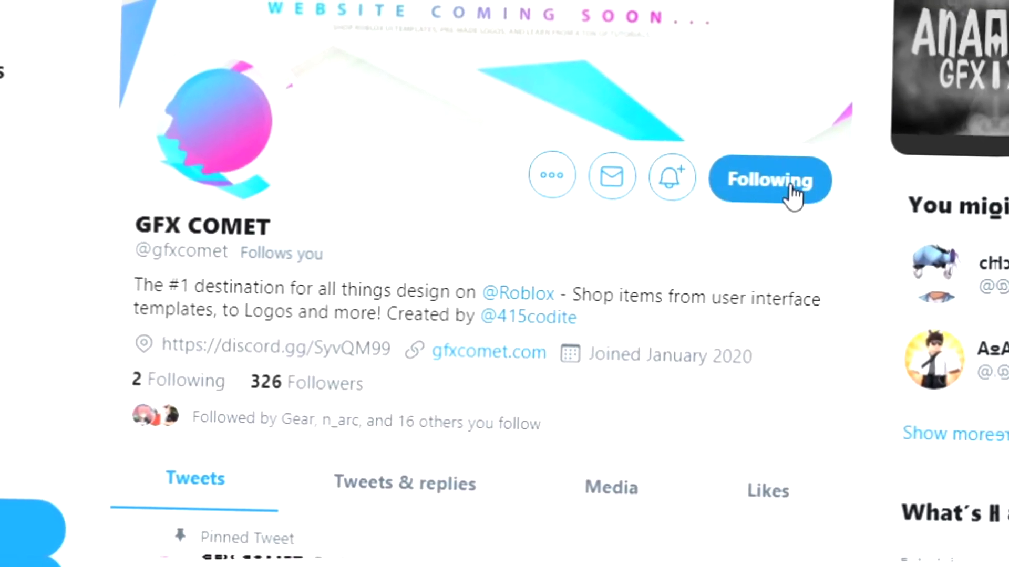
click(670, 181)
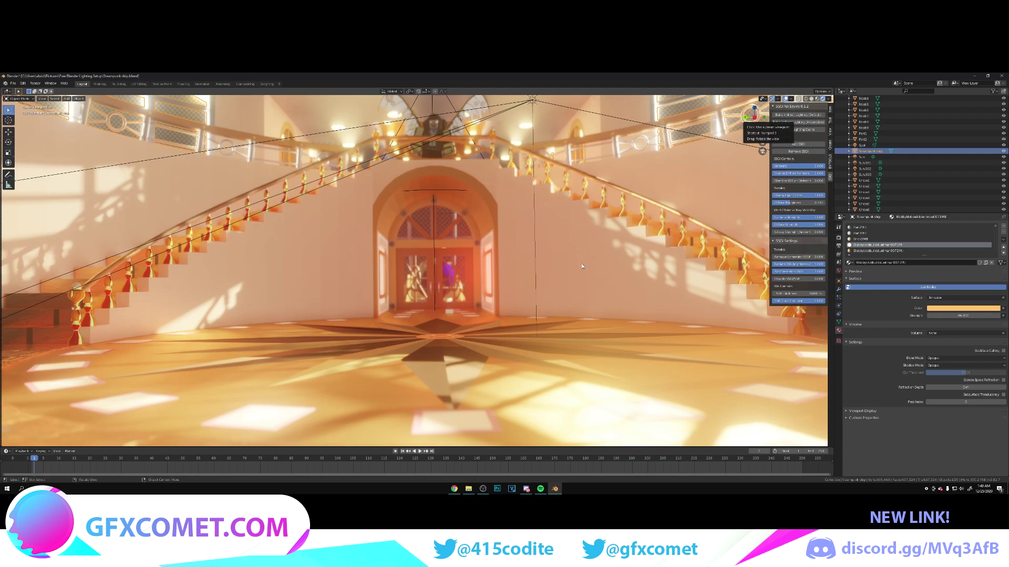
Step: Close the SSGI sidebar and toggle the Steampunk ship's visibility off and back on
scroll(486, 281, down, 3)
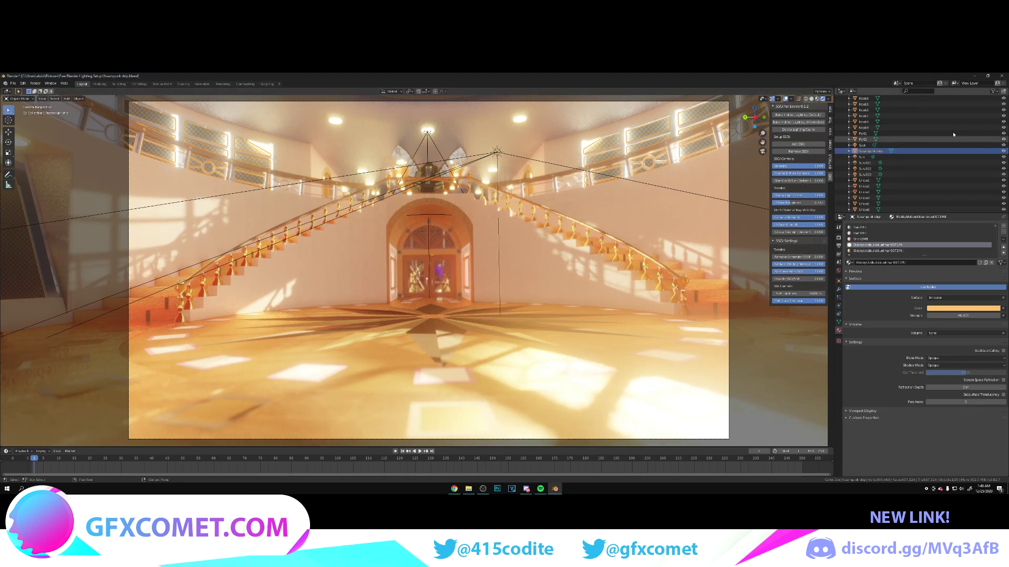
key(n)
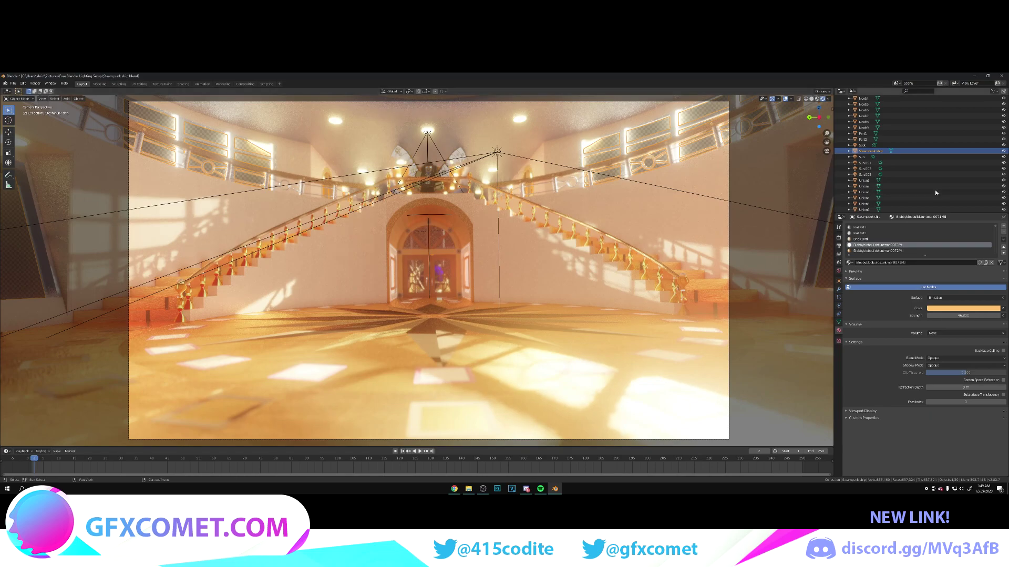
scroll(995, 158, up, 3)
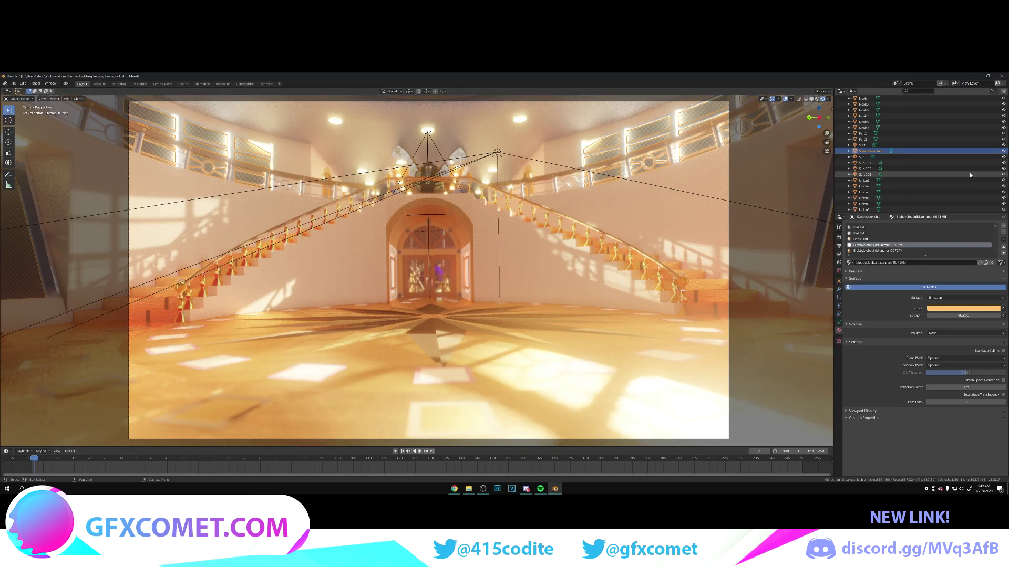
click(1004, 176)
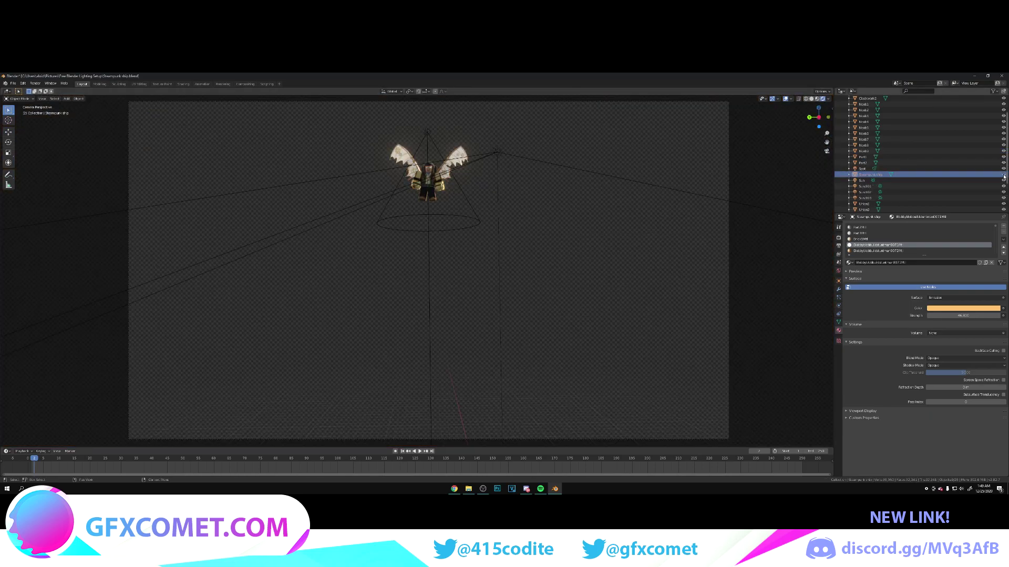
click(1004, 176)
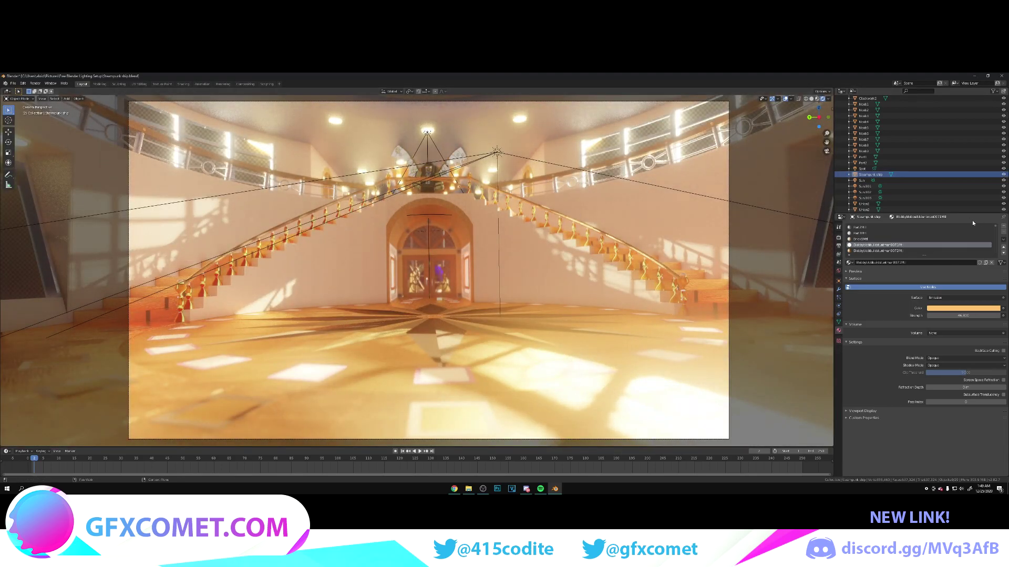
Step: Hide the Sun and Sun.001 lamps in the Outliner
scroll(950, 199, down, 3)
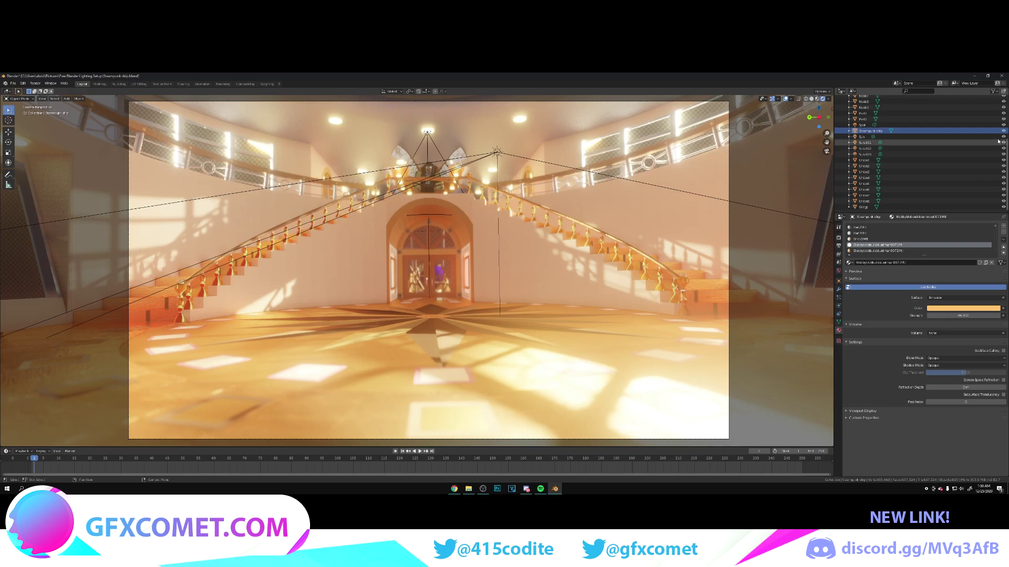
drag(1004, 136, 1003, 154)
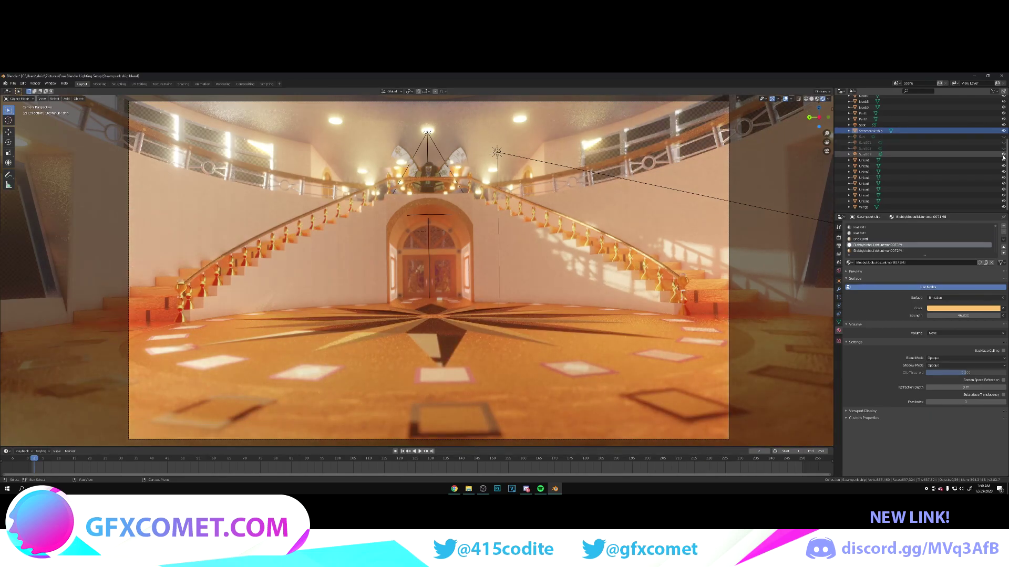
scroll(951, 204, up, 5)
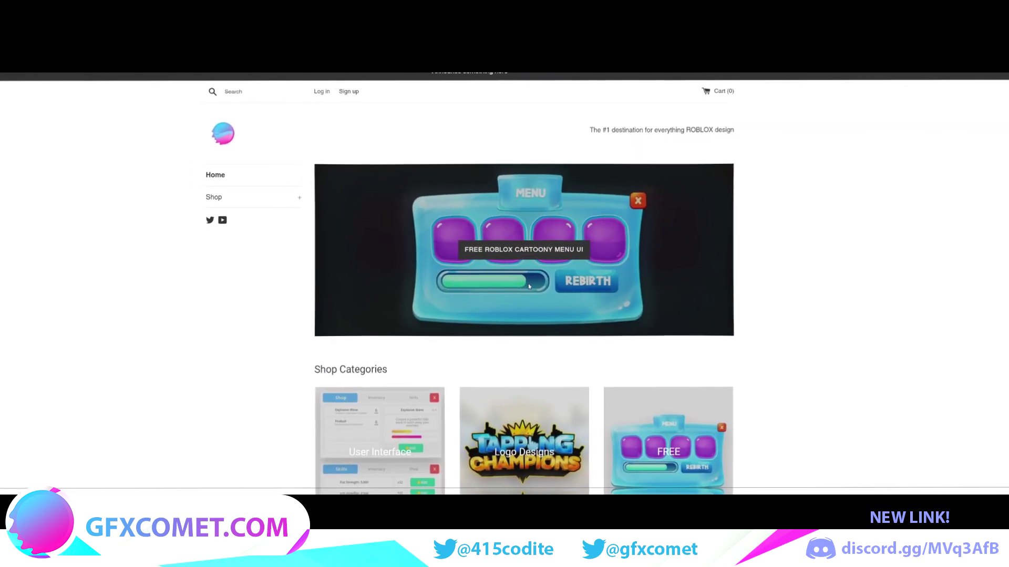
Step: Add the free ROBLOX Style Cartoony Menu UI from Shop > User Interface to the cart
click(241, 197)
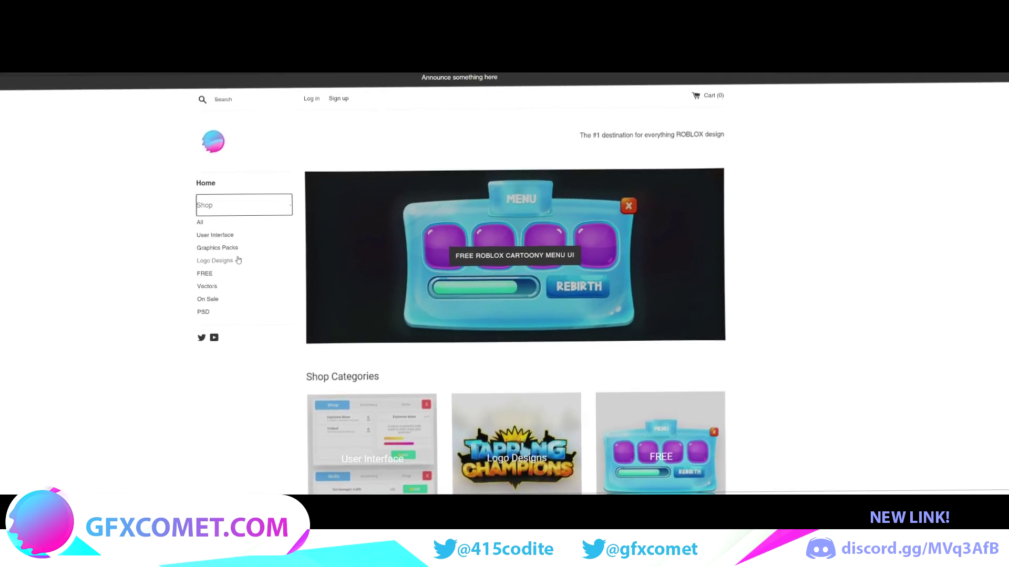
click(231, 230)
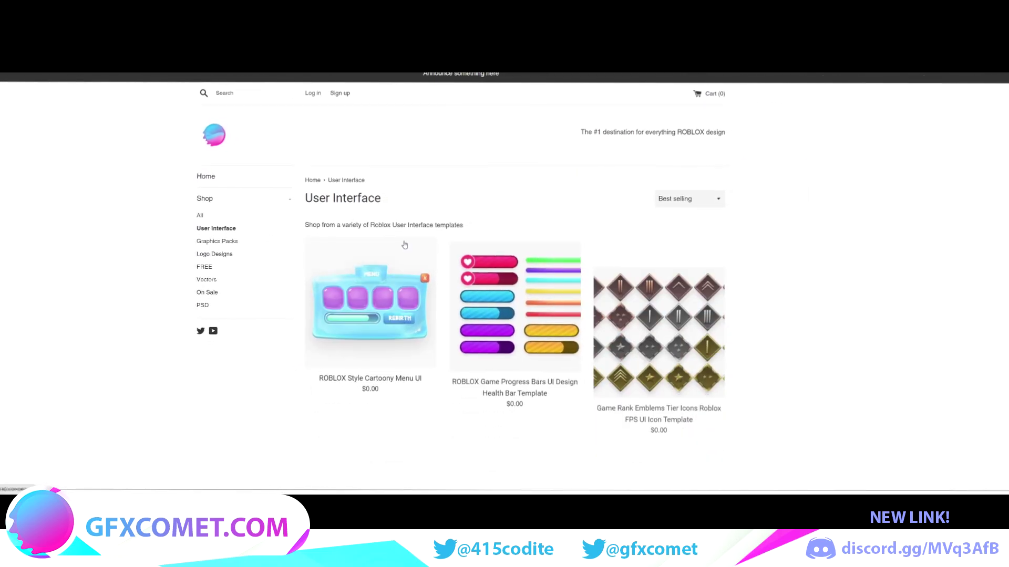
click(384, 233)
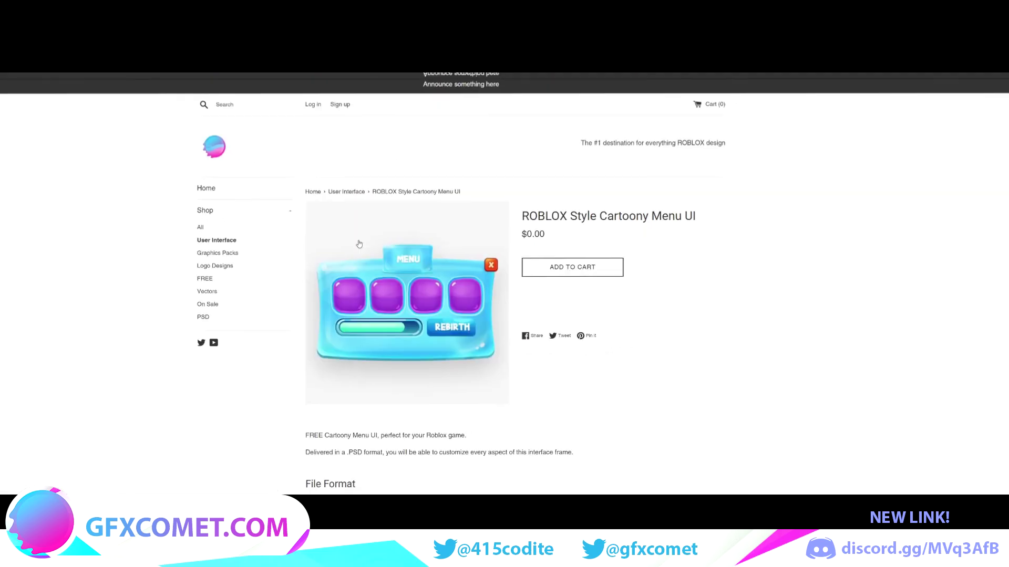
click(567, 256)
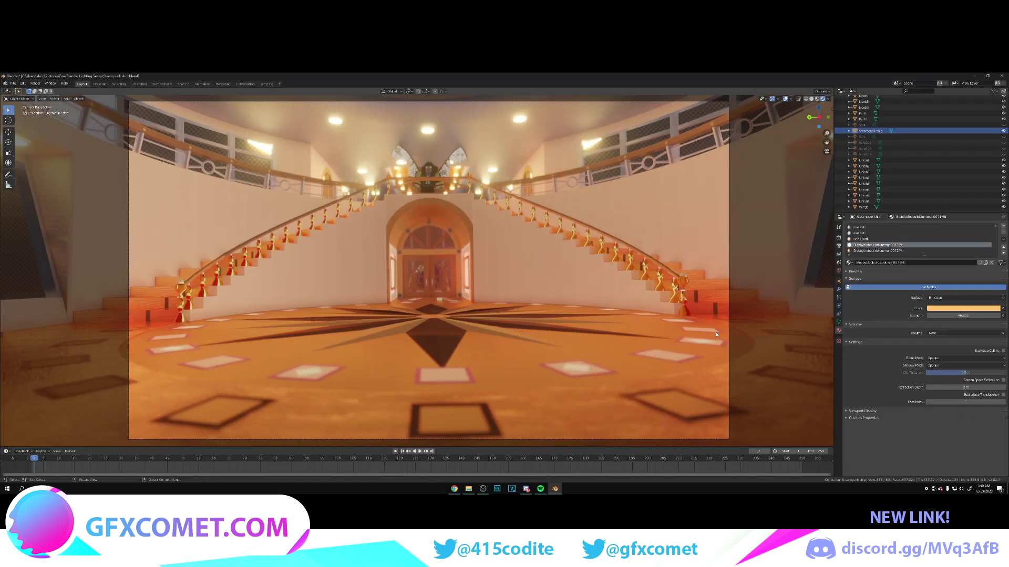
Step: In the SSGI sidebar, set Intensity to 0 to see the hall without indirect bounce
key(n)
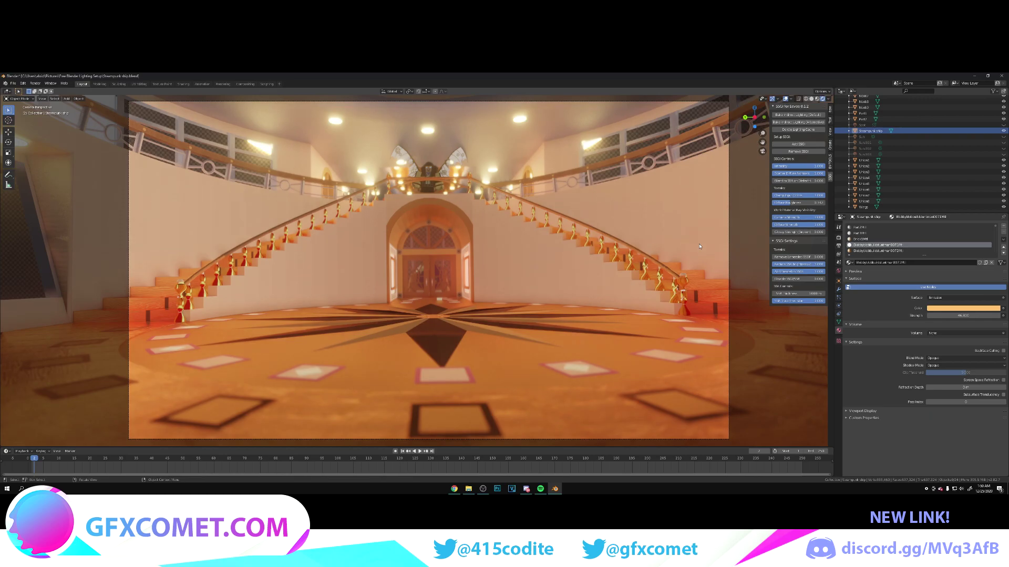
click(785, 166)
key(Return)
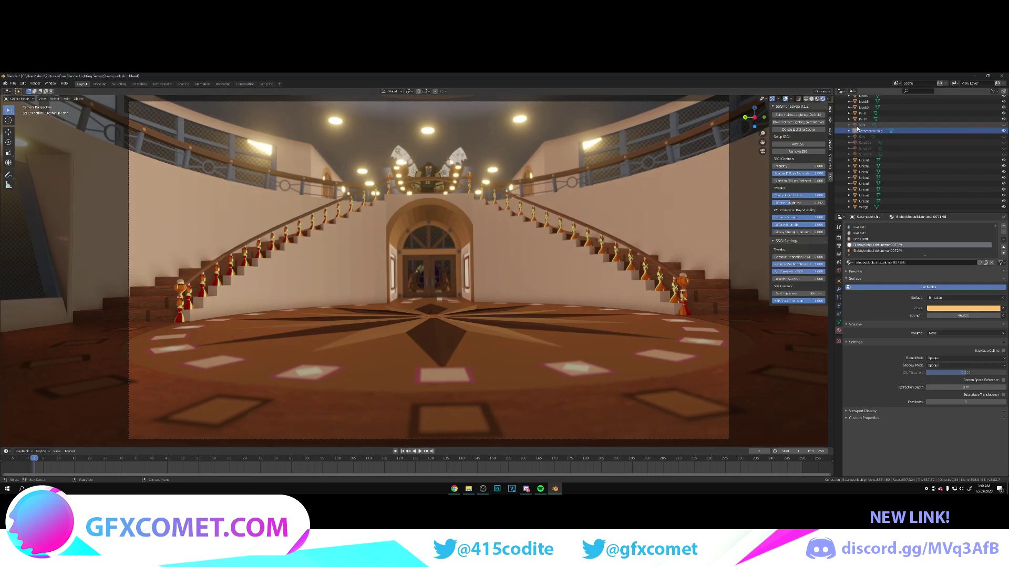
Step: In World properties, test Strength at 0, then undo it back to 3.600
click(838, 271)
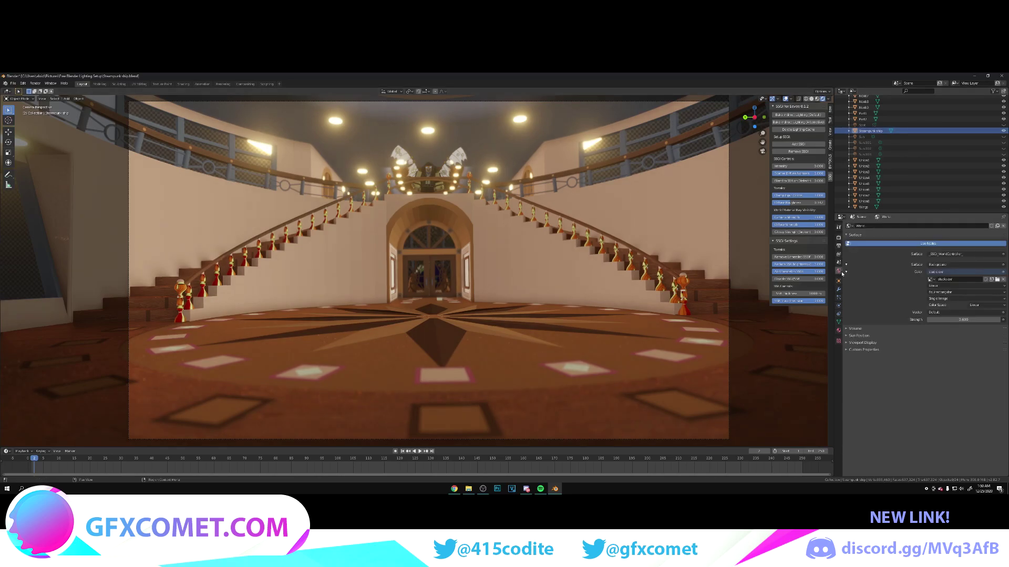
double_click(980, 320)
text(0)
key(Return)
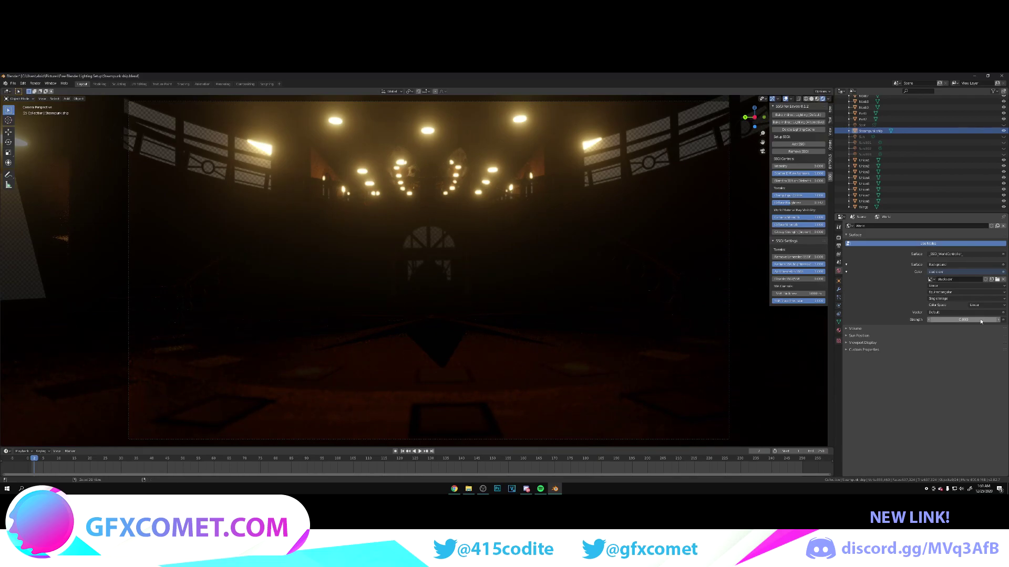
key(ctrl+z)
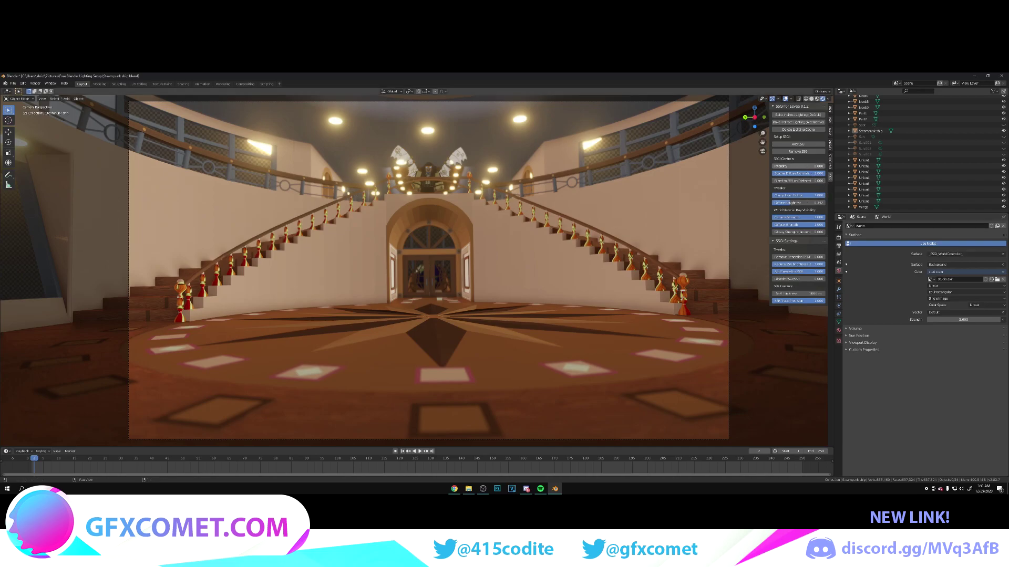
click(806, 167)
Step: Return SSGI Intensity to 1 and unhide Sun.003, Sun.002, Sun and the doorway spot lamp
text(1)
key(Return)
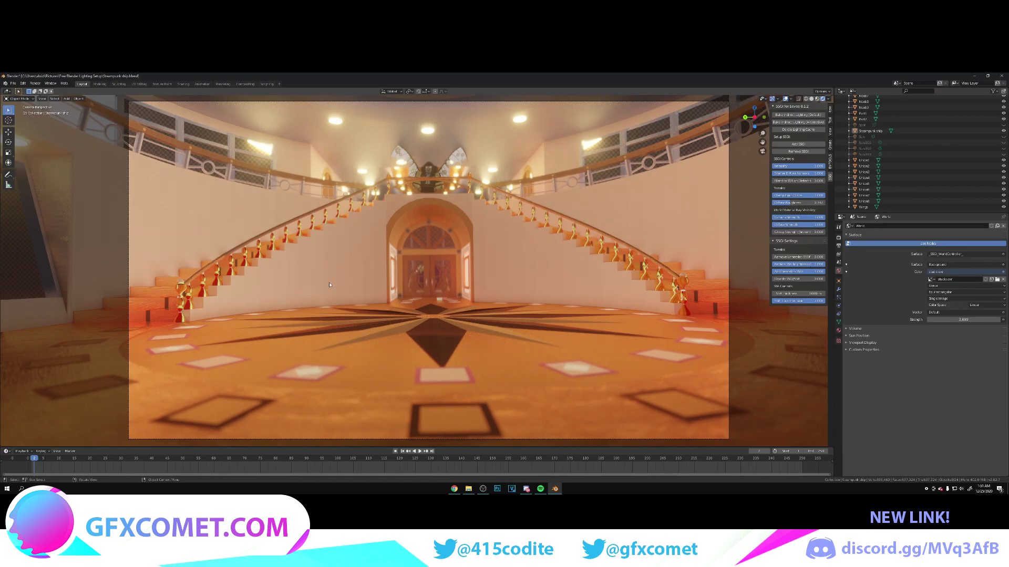
click(1004, 154)
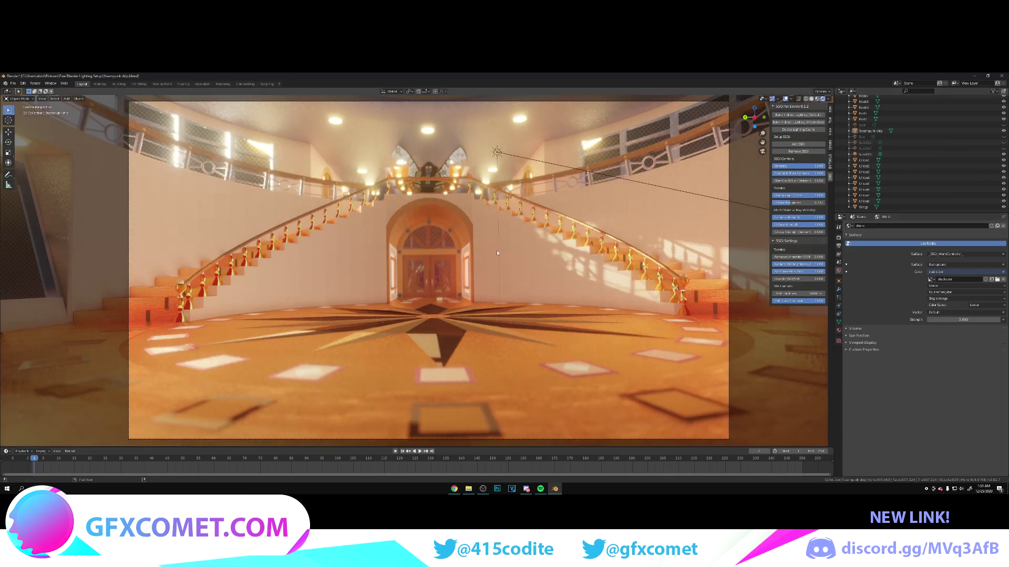
click(1003, 148)
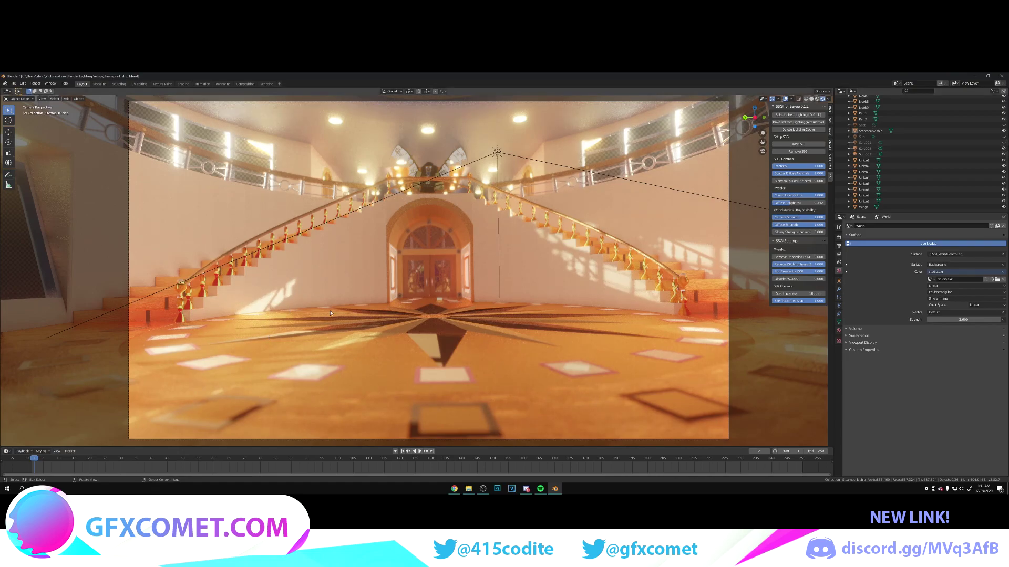
click(1004, 137)
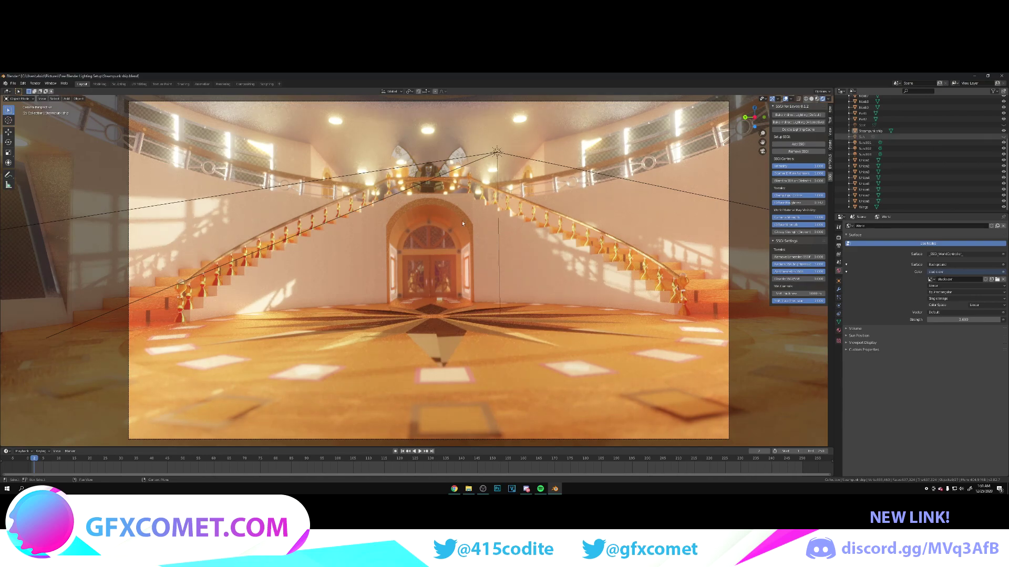
click(1004, 137)
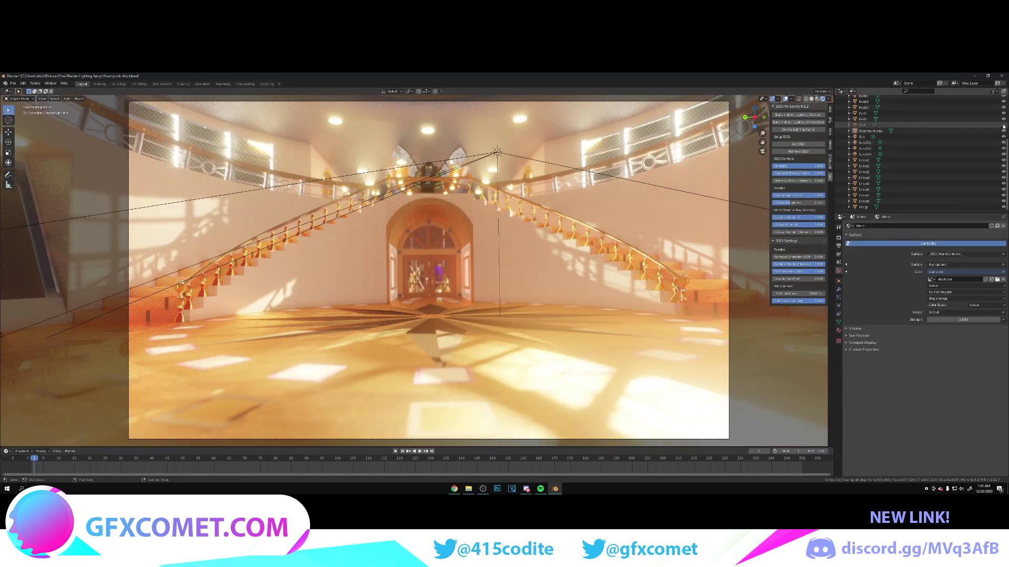
click(1003, 125)
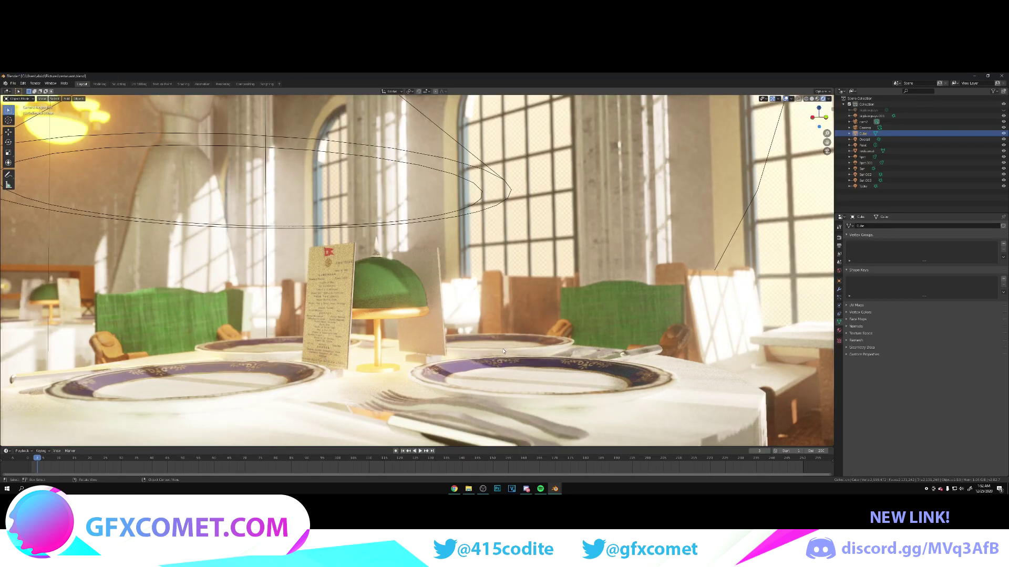
Step: Zoom out on the restaurant and remove SSGI for a plain Eevee comparison, then add it back
scroll(503, 351, down, 1)
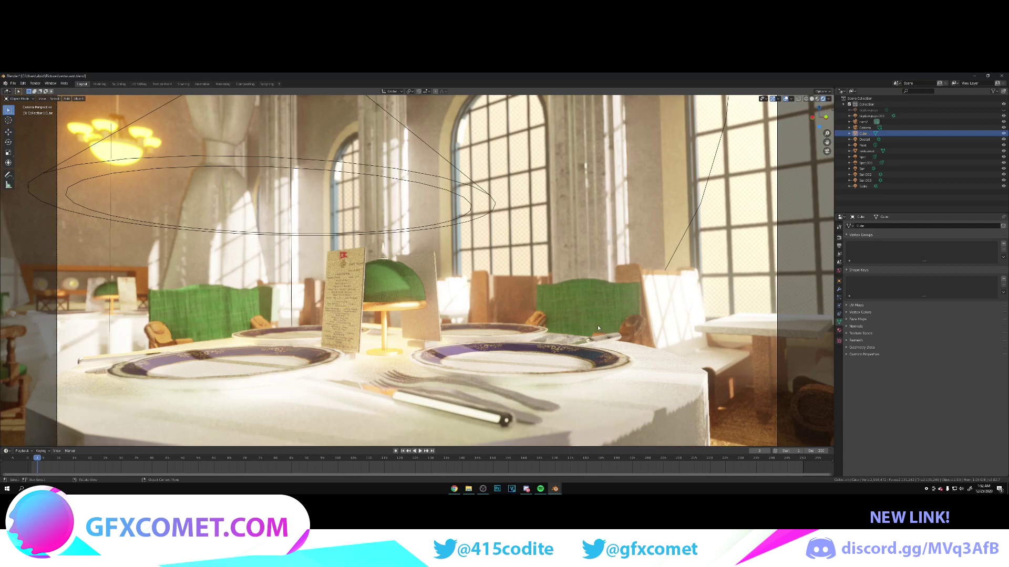
scroll(598, 328, down, 1)
key(n)
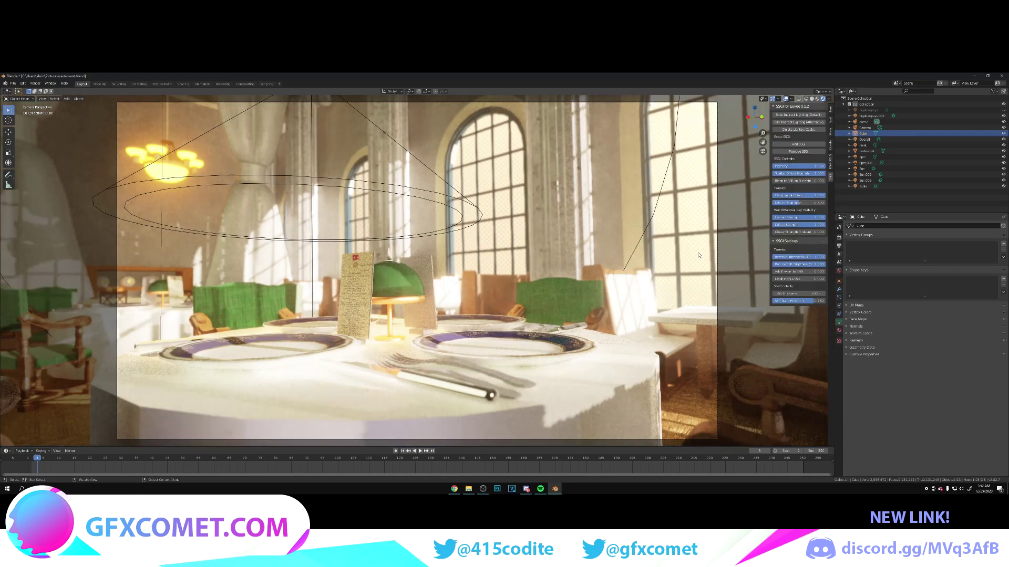
click(792, 153)
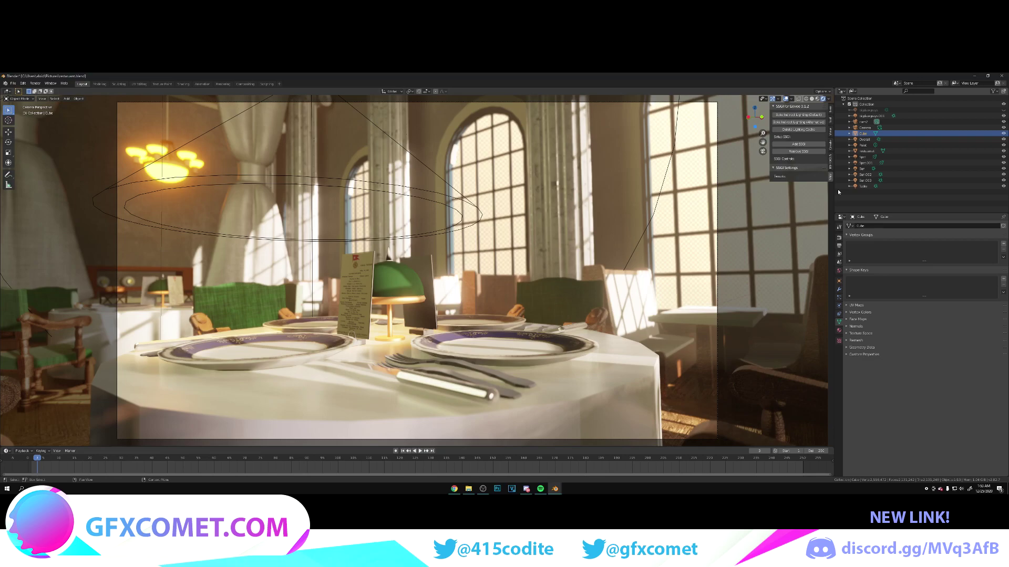
click(798, 144)
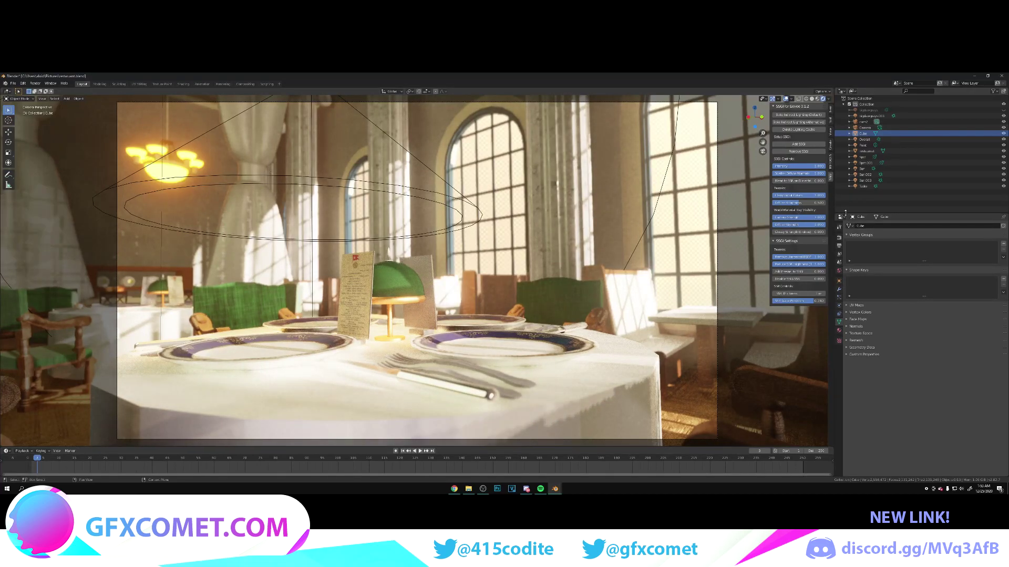
Step: Set SSR Thickness to 5 m
double_click(797, 293)
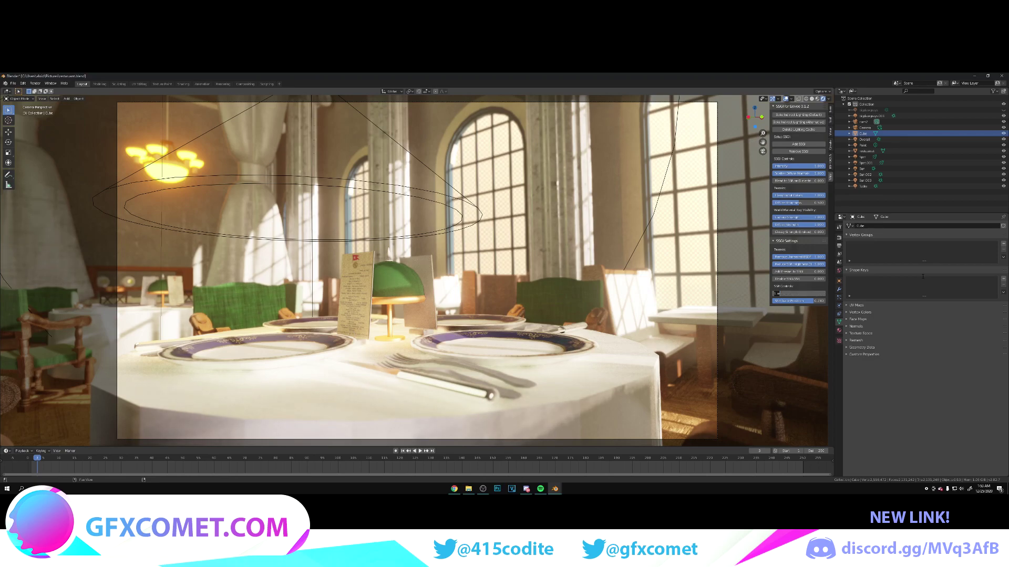
text(500)
key(Return)
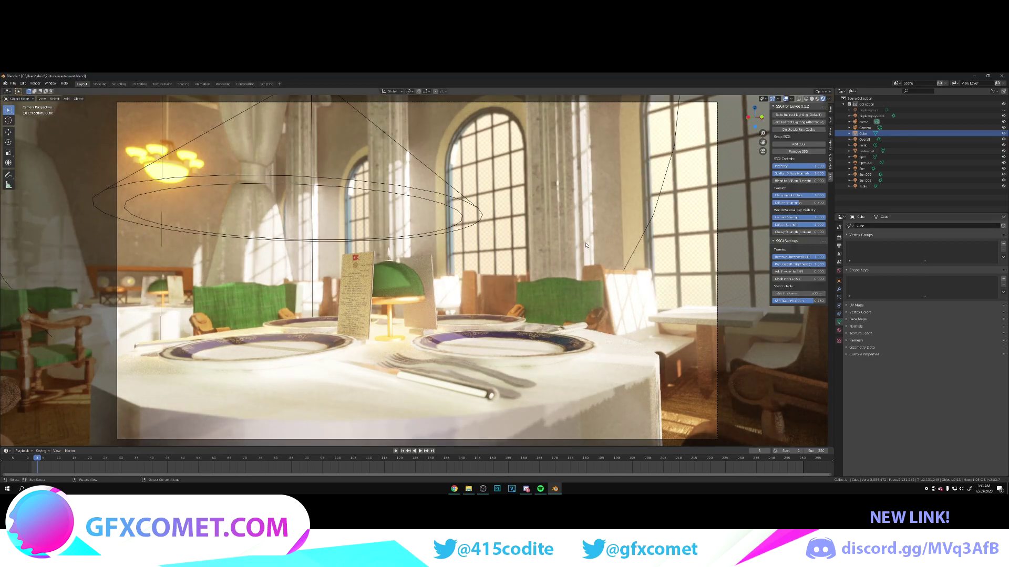
Step: Compare SSGI Intensity at 0, then set it back to 1
double_click(800, 168)
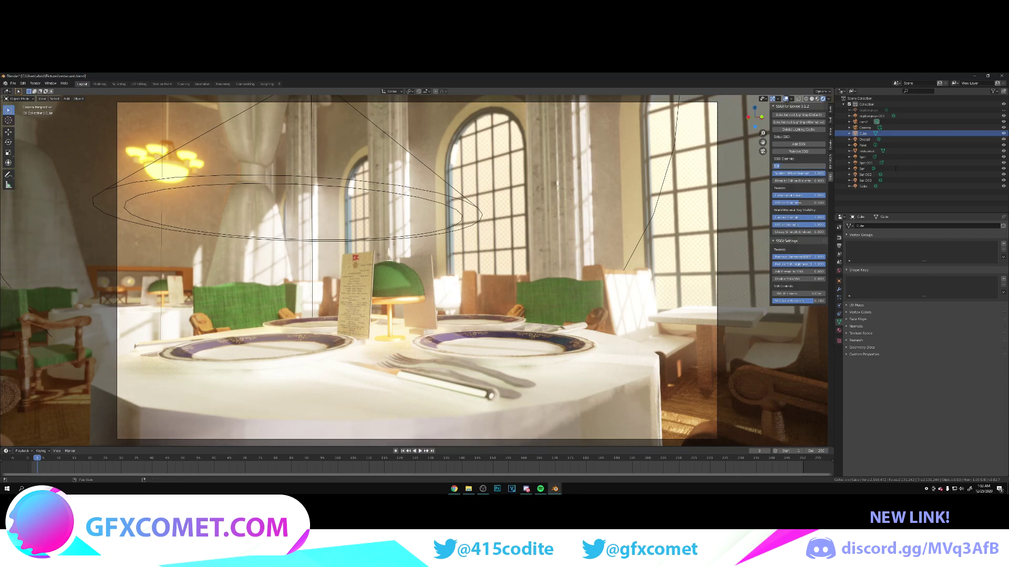
text(0)
key(Return)
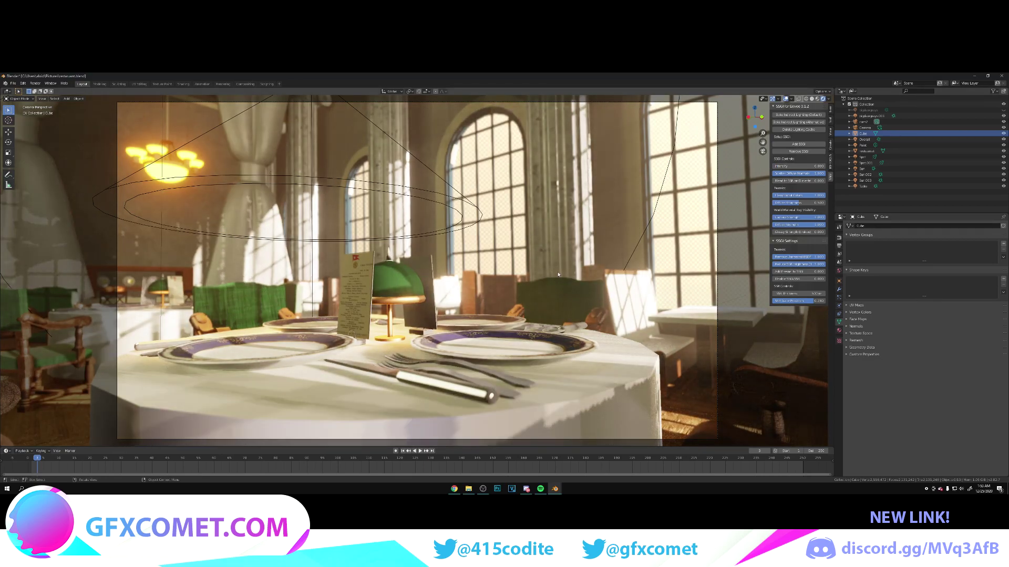
double_click(804, 166)
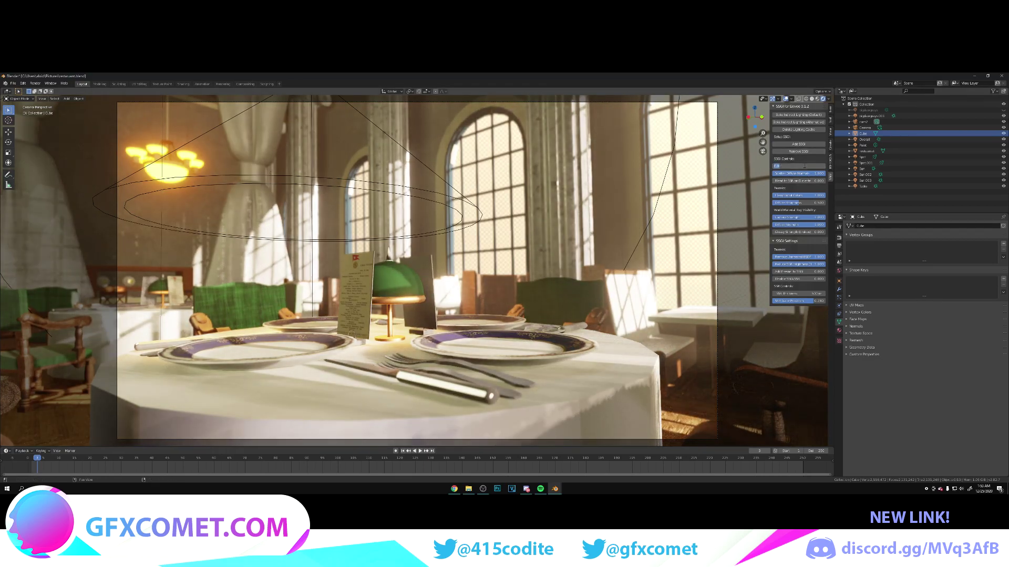
text(1)
key(Return)
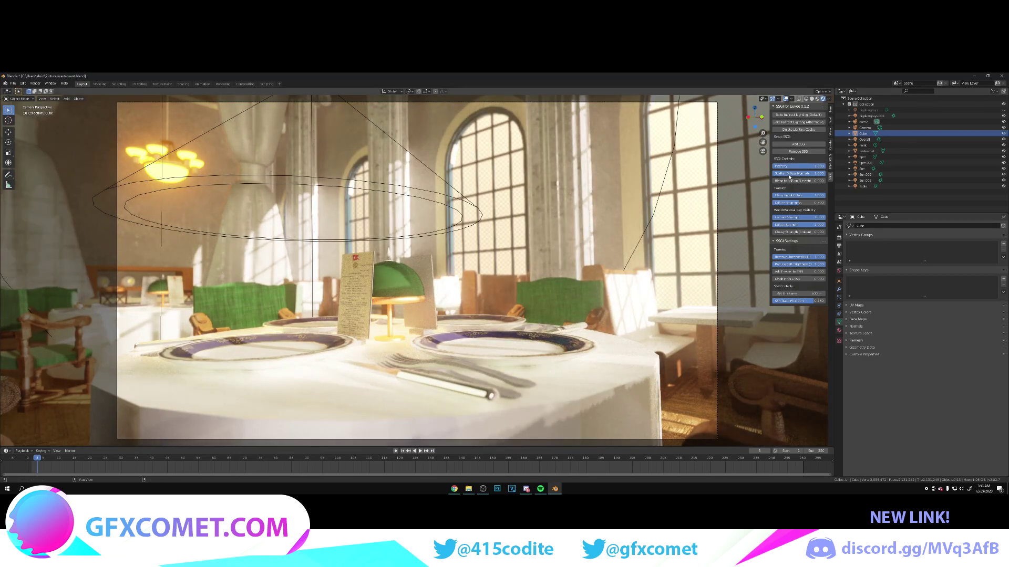
Step: Try Scatter Diffuse Normals at 0 and undo, then raise Add Fresnel to SSGI to 0.250
drag(798, 173, 778, 173)
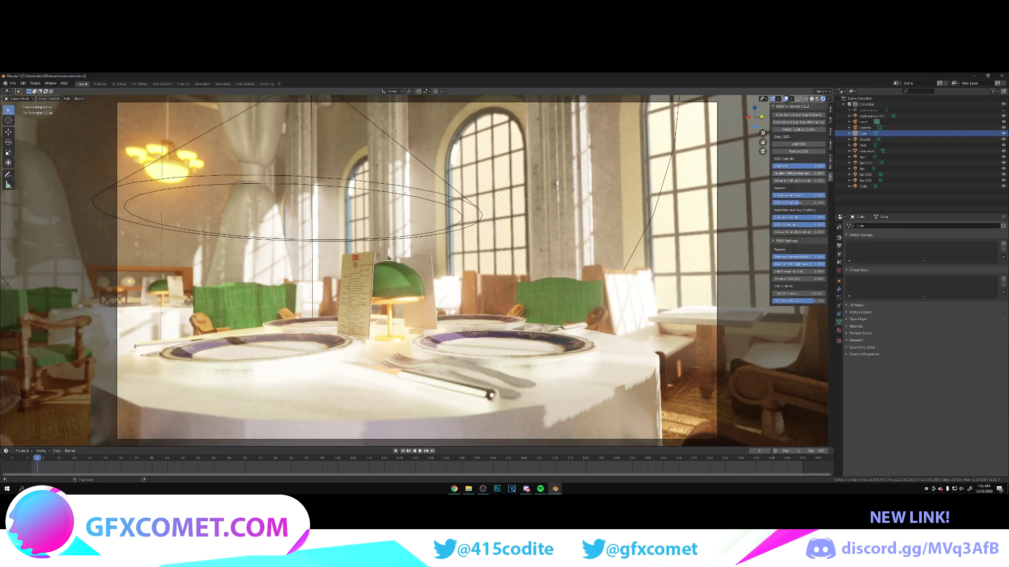
key(ctrl+z)
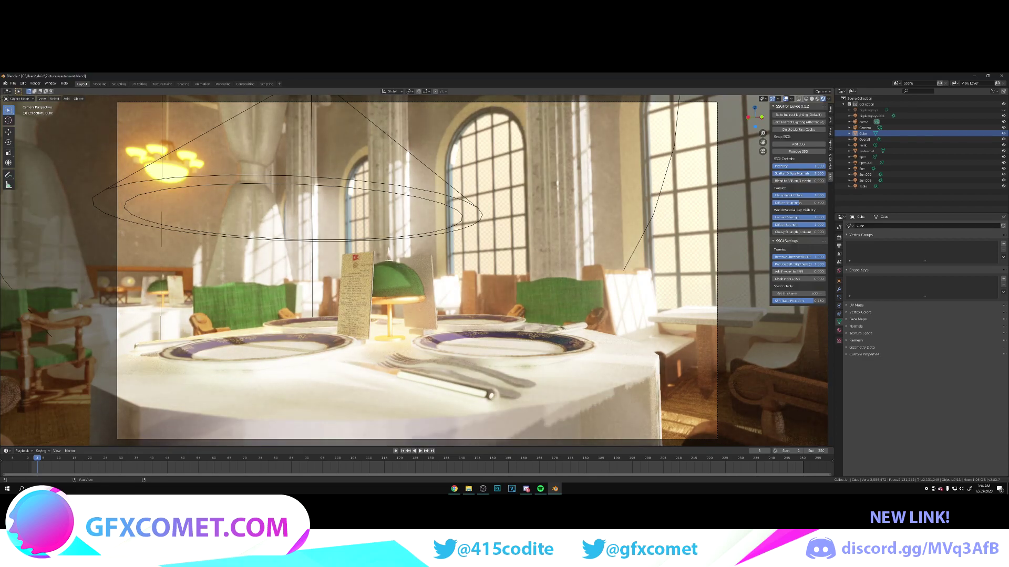
drag(799, 272, 749, 270)
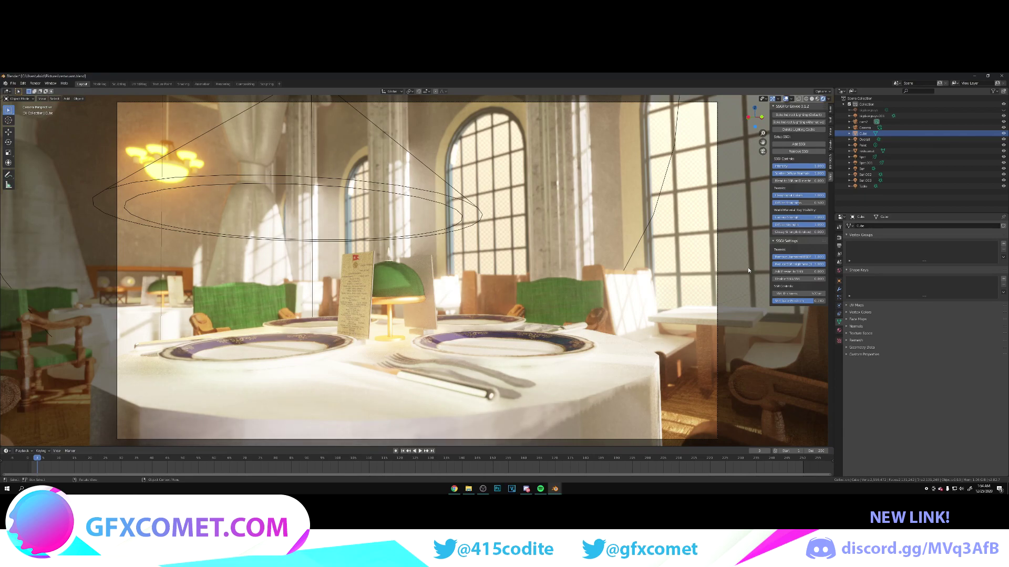
Step: Use Walk Navigation to place the camera low beside the table's forks and dome lamp
key(shift+grave)
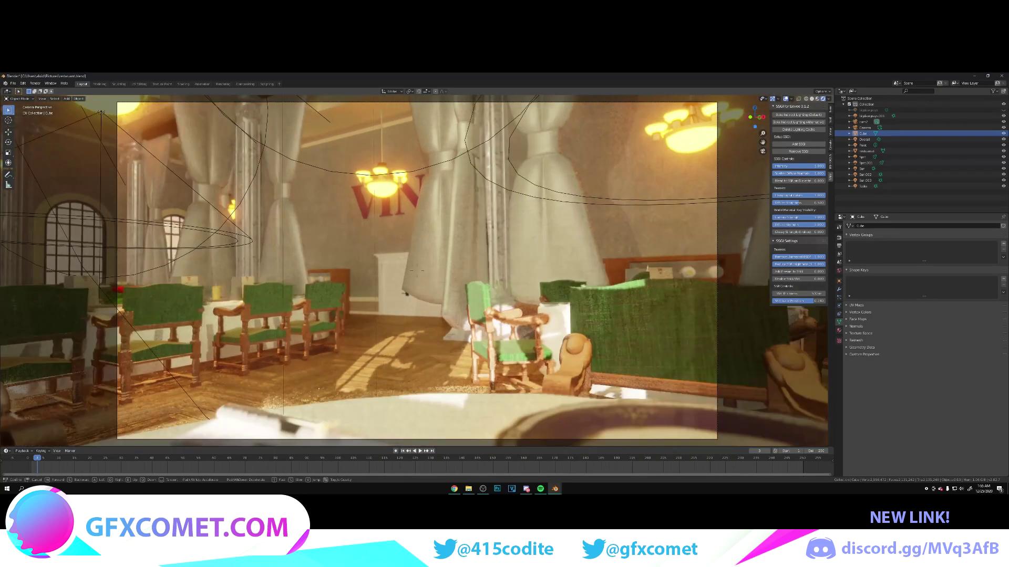
key(w)
key(w)
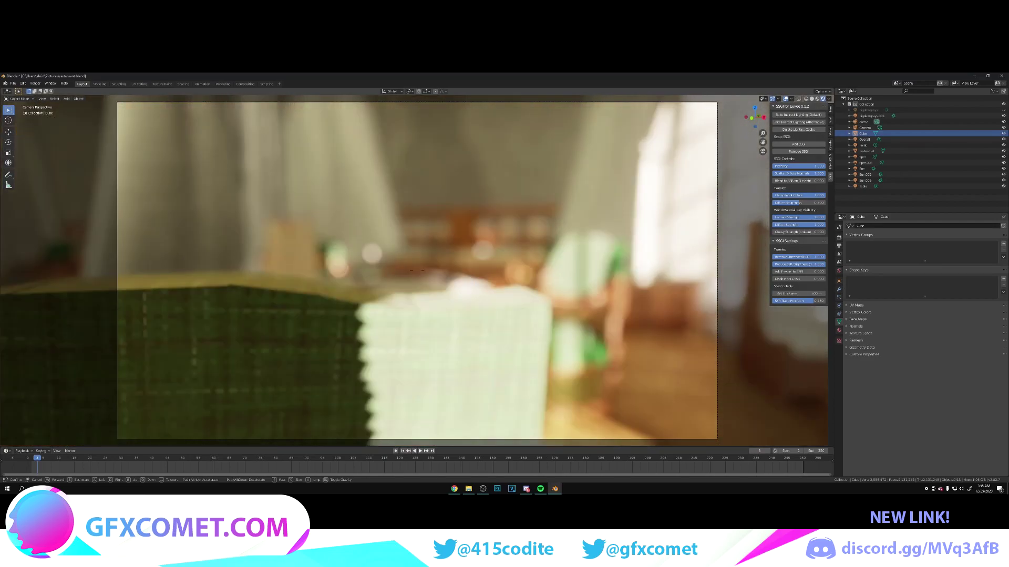
key(s)
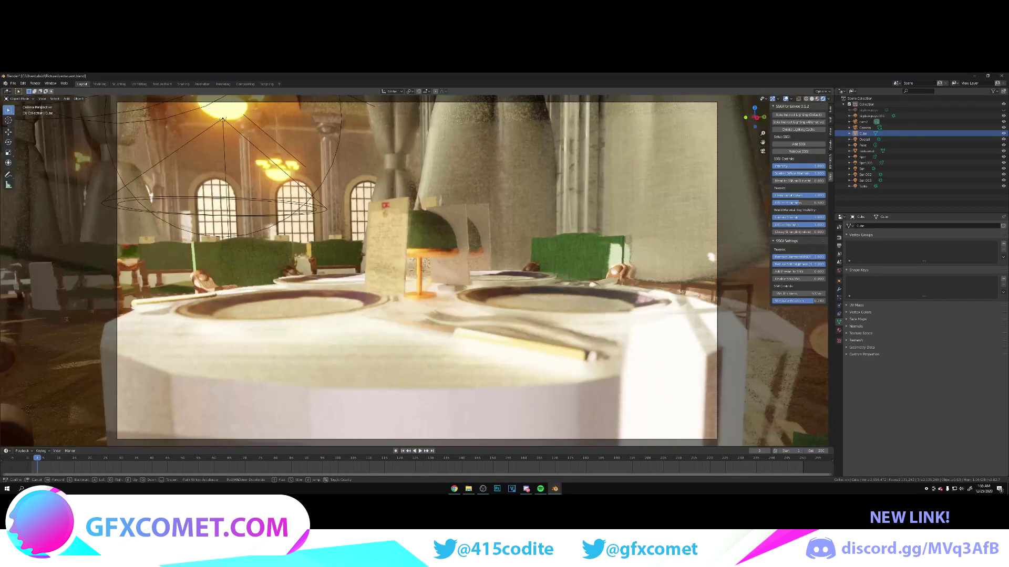
key(s)
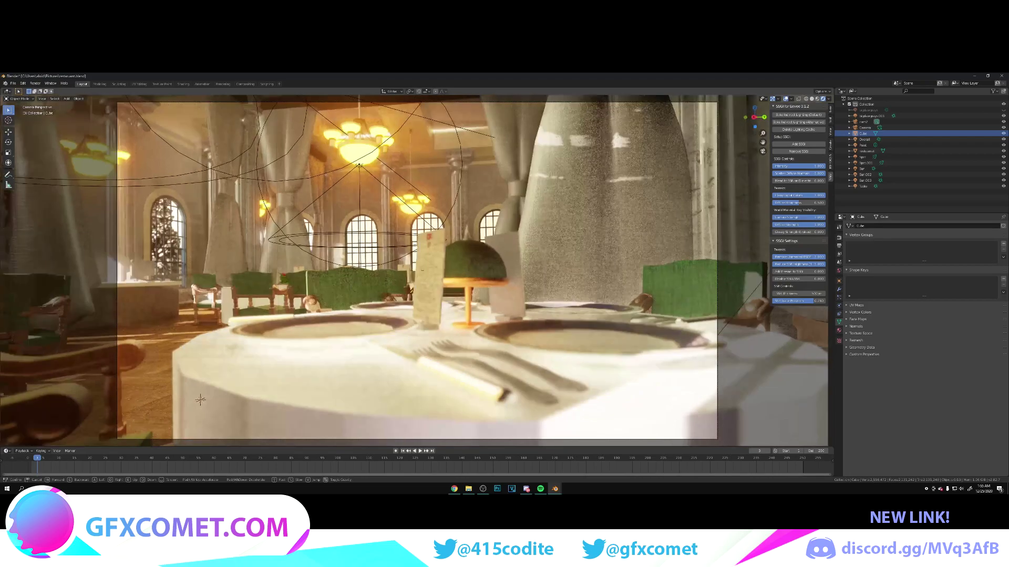
key(w)
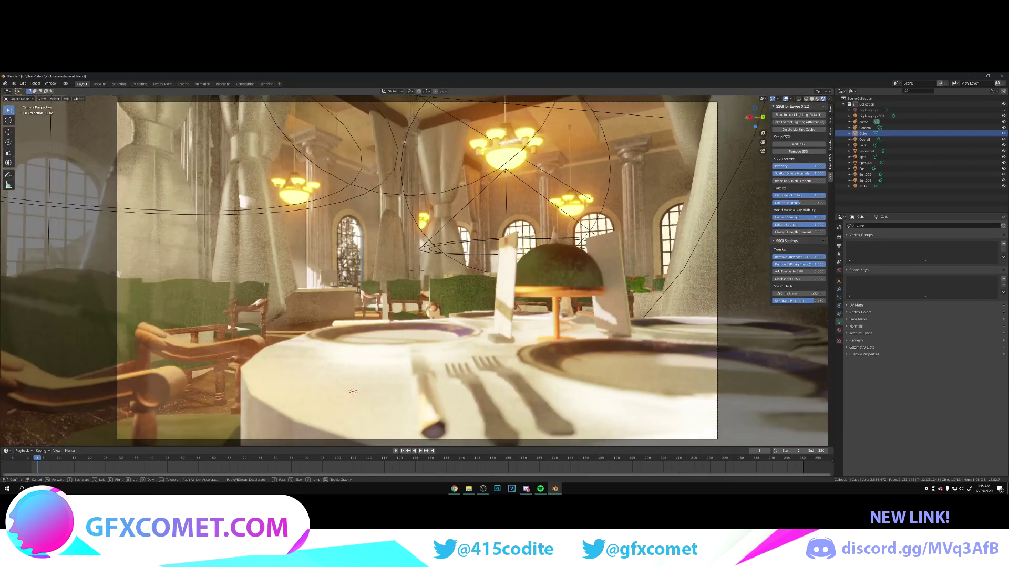
click(418, 272)
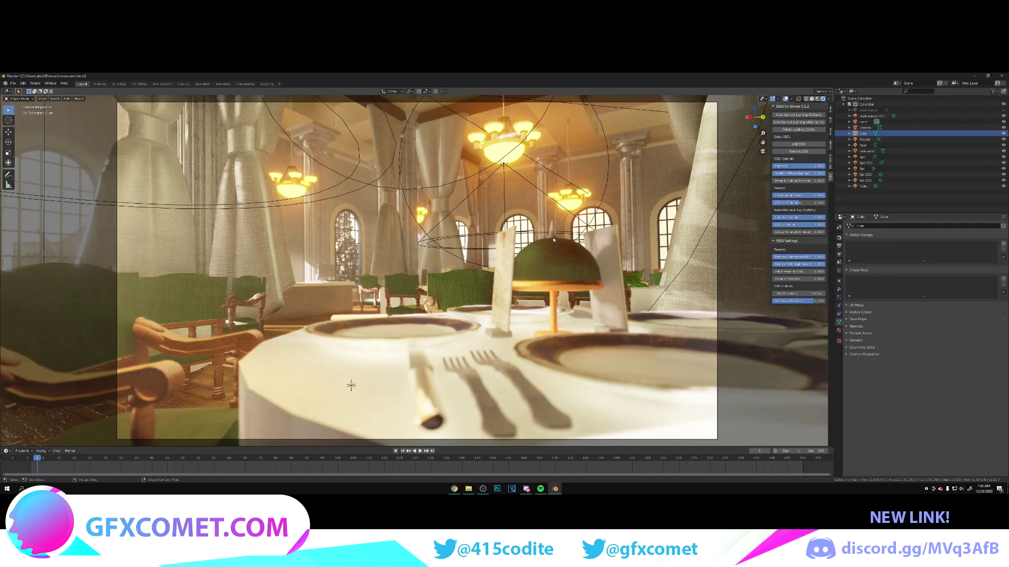
Step: Set SSGI Intensity to 0 for comparison, then enter 0.81 to bring it back up
click(796, 166)
text(0)
key(Return)
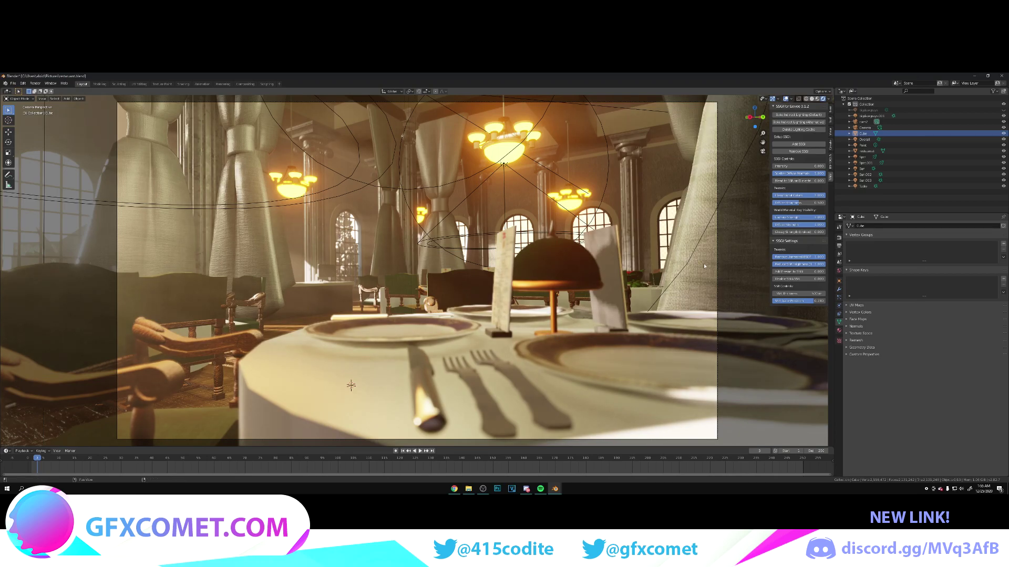
click(799, 166)
text(0.8)
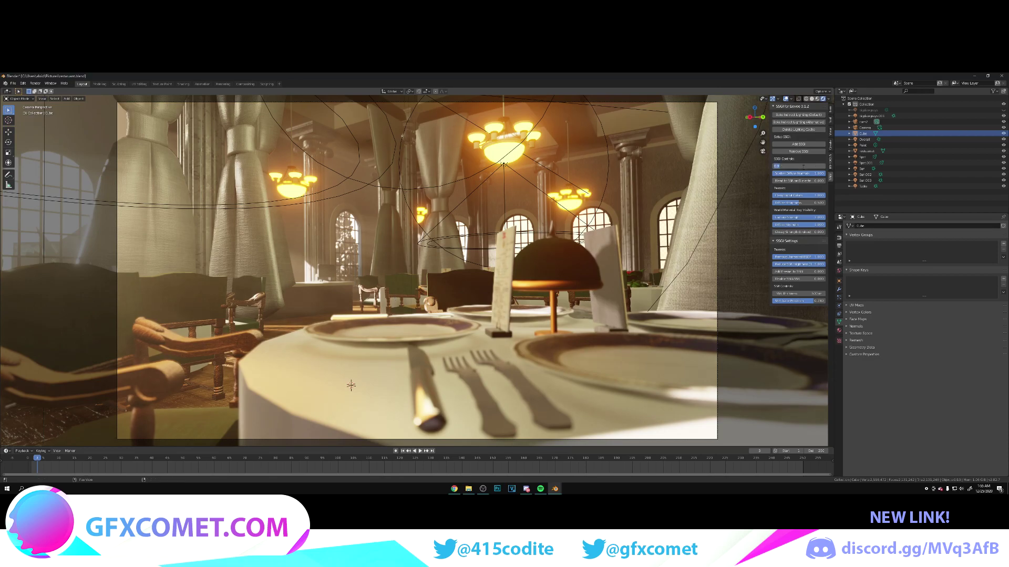
text(1)
key(Return)
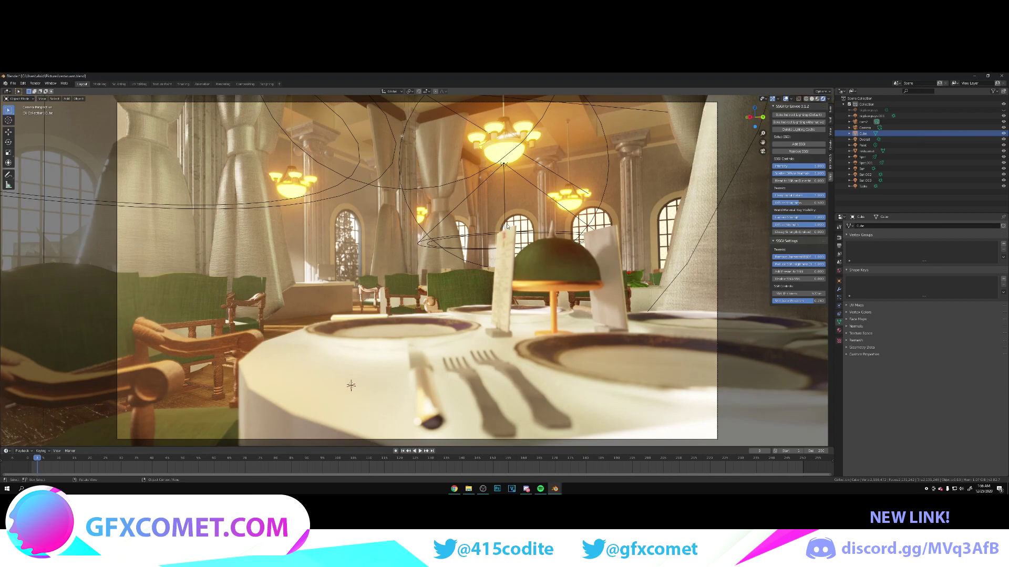
shift+middle_drag(507, 226, 507, 226)
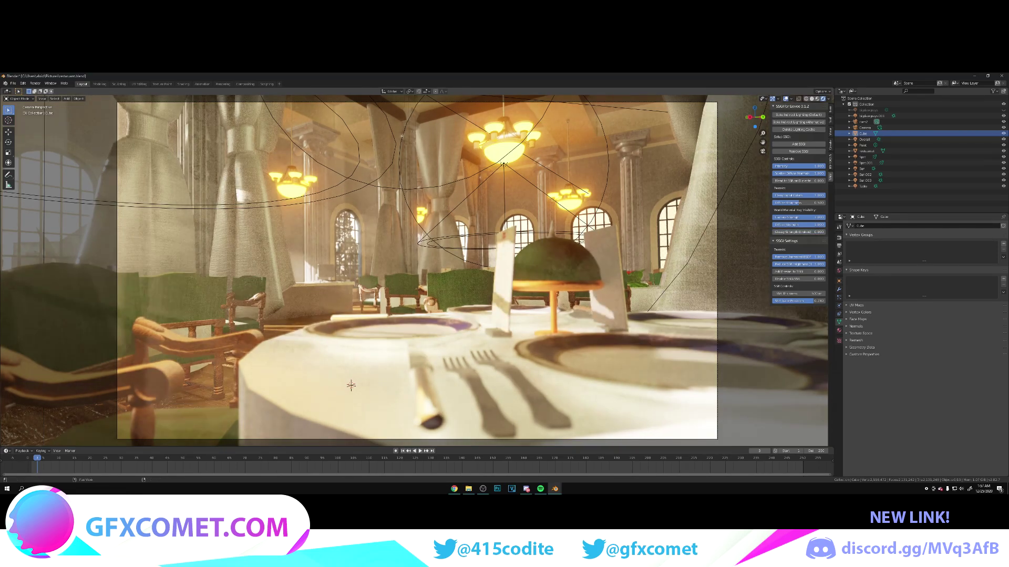